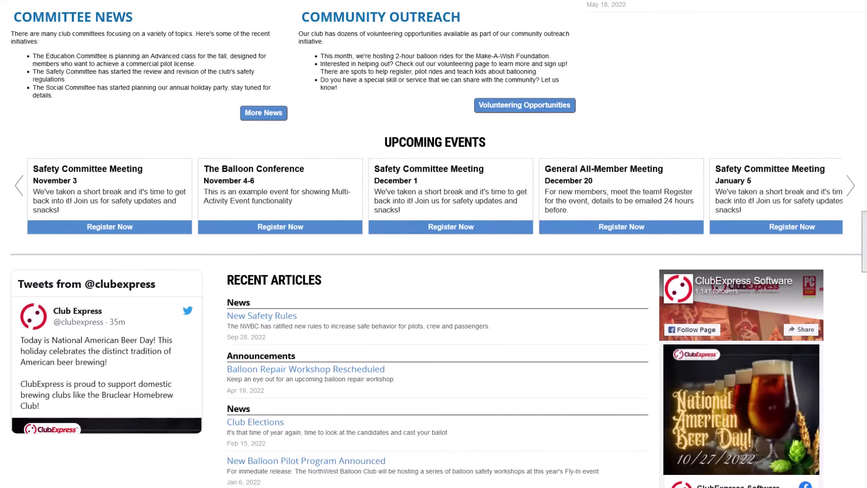
Step: Advance the Upcoming Events carousel and go to the members-only sign-in page
click(854, 194)
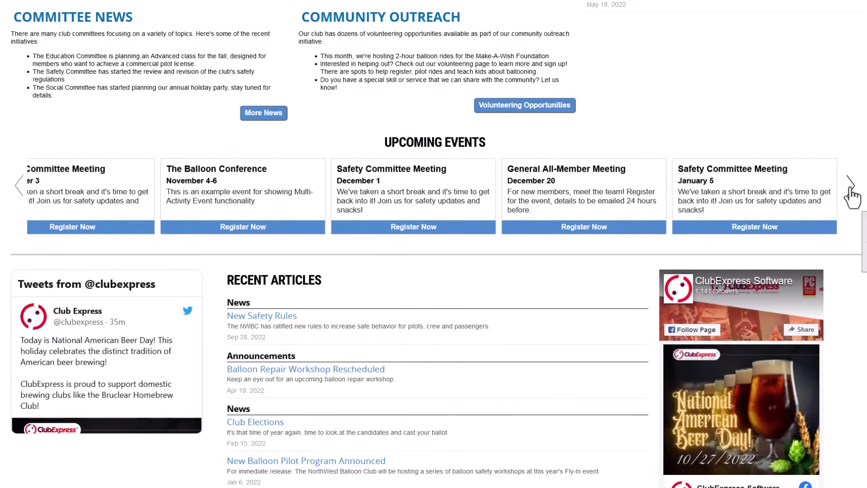
click(546, 230)
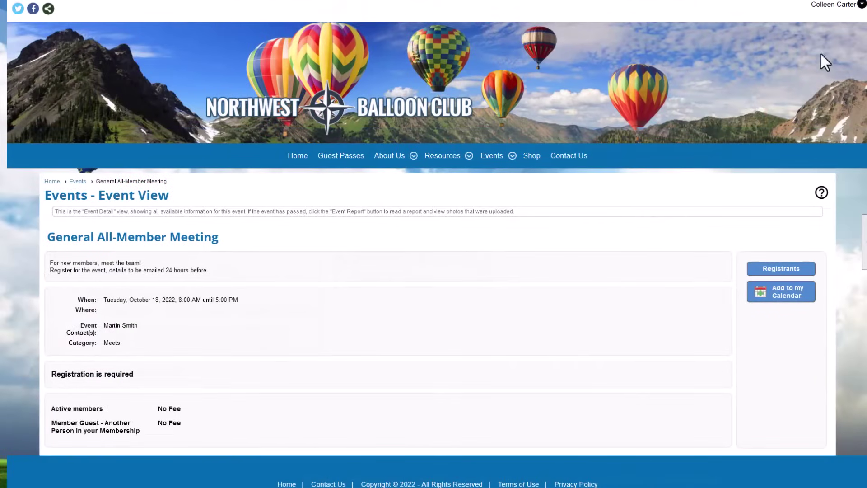
Step: In the profile's Additional Member Data, mark Yes for emergency assistance and Ballooning for Kids, and check Japanese and Arabic
mouse_move(836, 5)
click(862, 5)
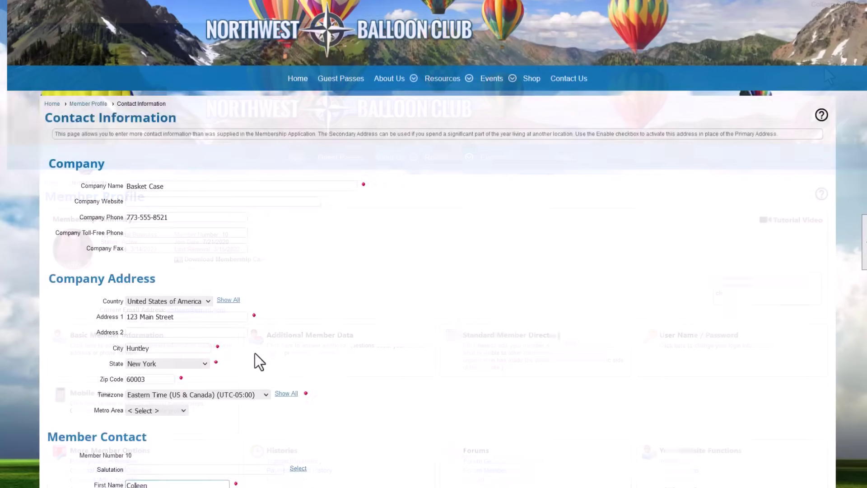
scroll(747, 294, down, 2)
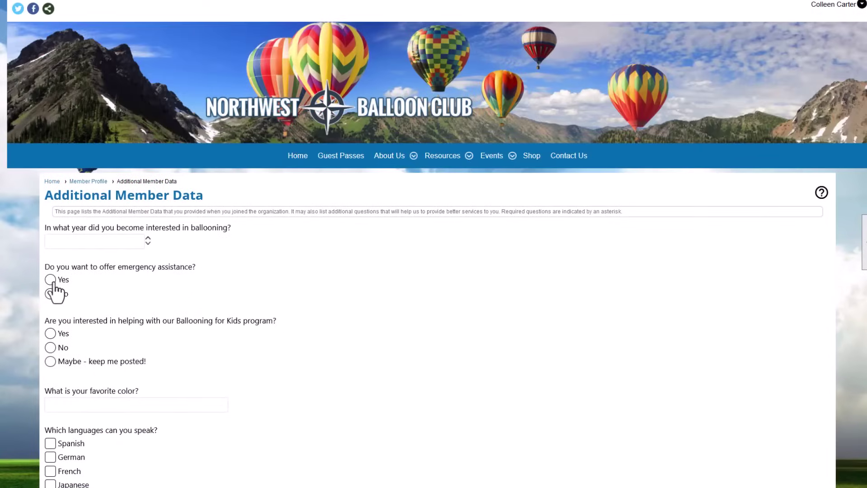
click(53, 281)
click(52, 333)
scroll(854, 399, down, 5)
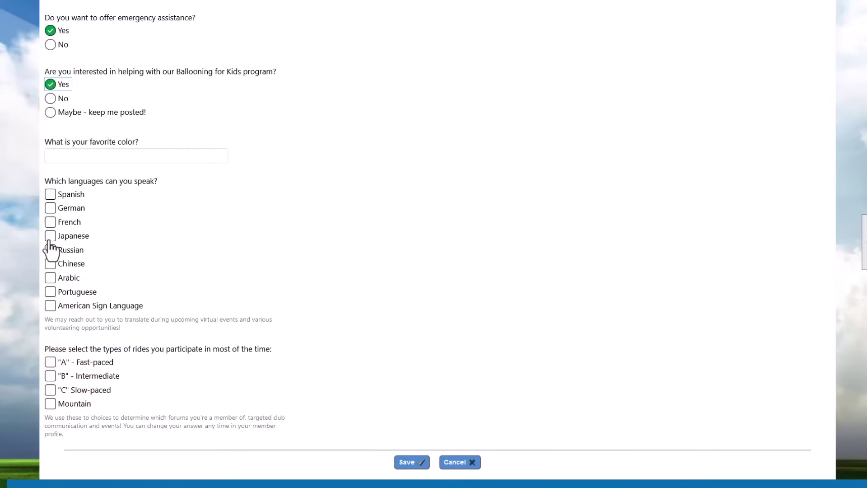
click(50, 236)
click(50, 279)
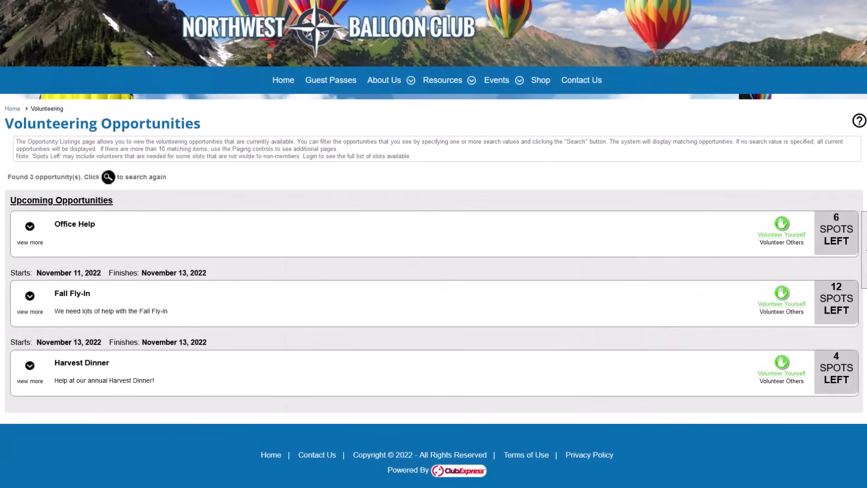
Step: Expand 'view more' on the Fall Fly-in volunteering opportunity to show its details
click(29, 312)
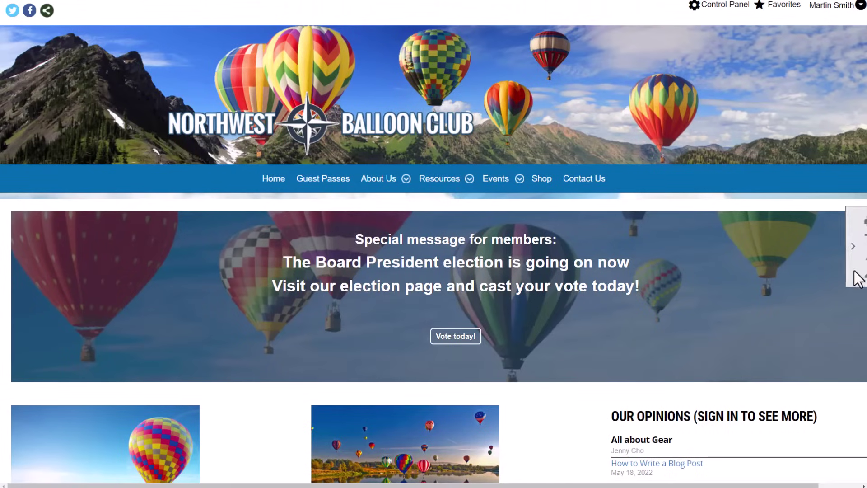
Step: Reveal the right-edge page tools, then enter the admin Control Panel
click(855, 275)
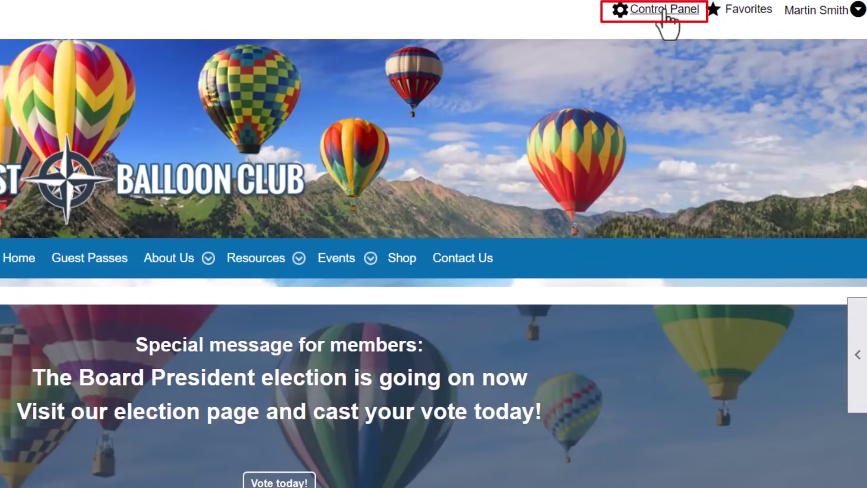
click(665, 13)
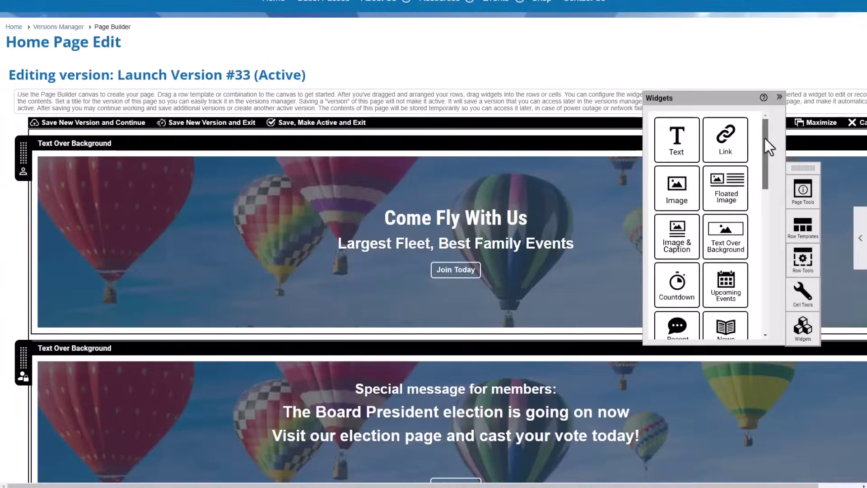
drag(765, 138, 766, 185)
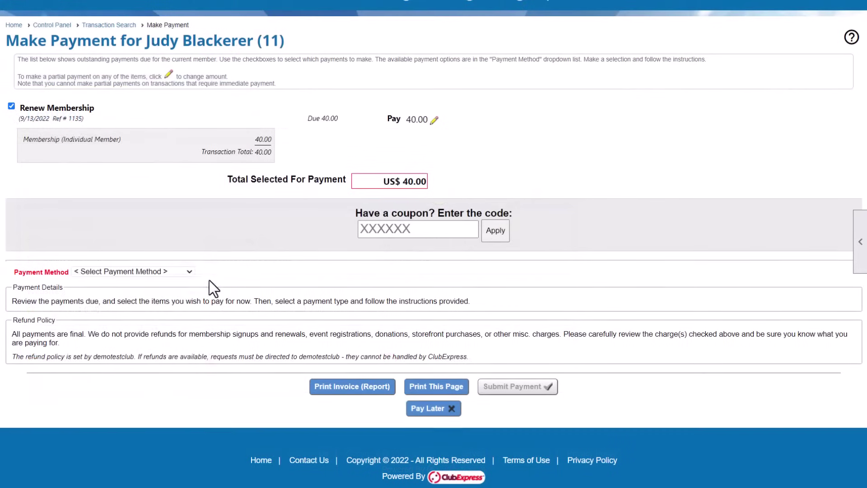
Step: Set the renewal's Payment Method to Received Check and enter check number 1346
click(187, 272)
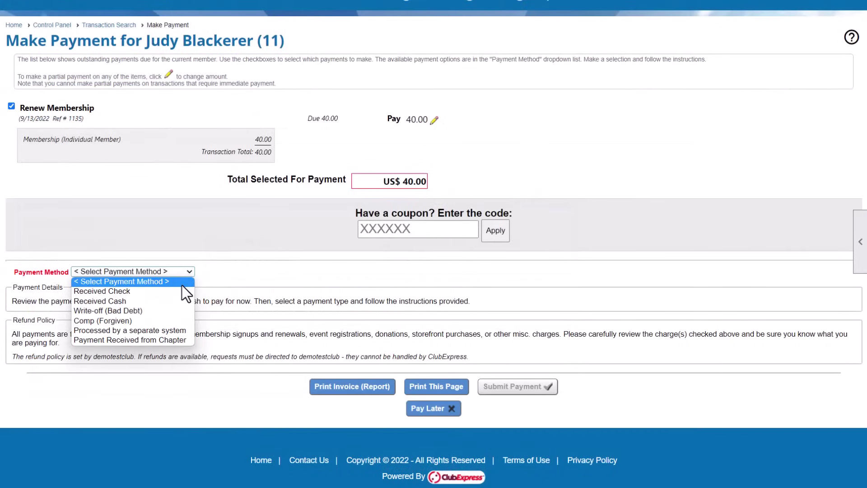
click(186, 293)
click(120, 315)
text(1346)
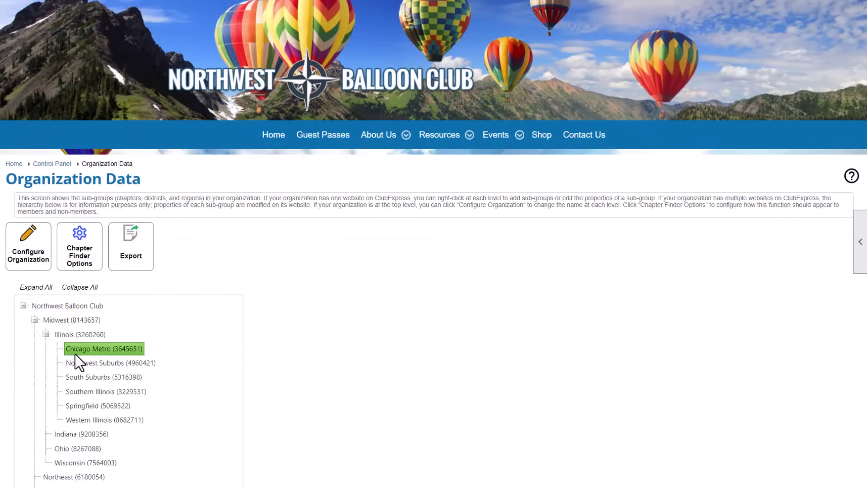
Step: Choose Edit on the Chicago Metro chapter to bring up its Add/Edit Chapter dialog
right_click(76, 353)
click(108, 362)
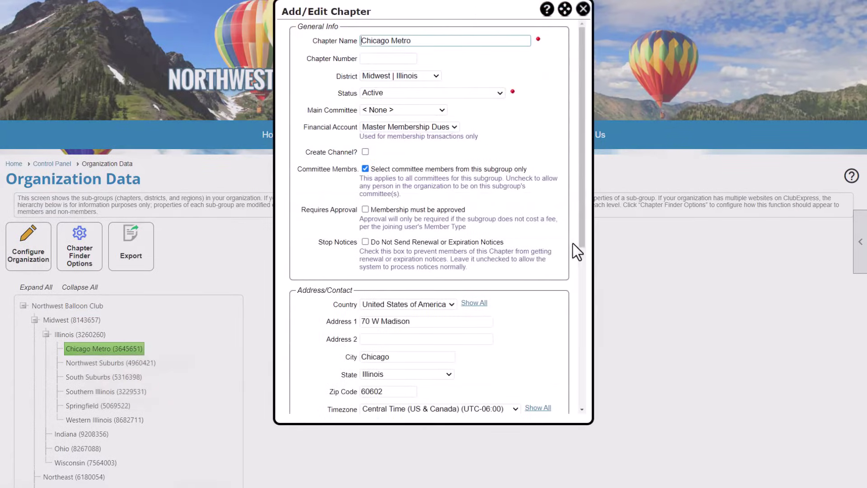
drag(581, 238, 580, 340)
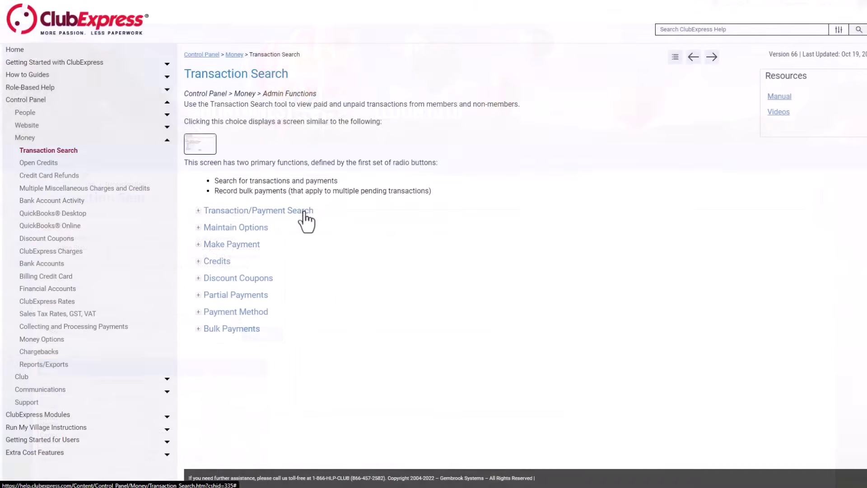
Step: Expand the Transaction/Payment Search heading in the Transaction Search help article
click(306, 212)
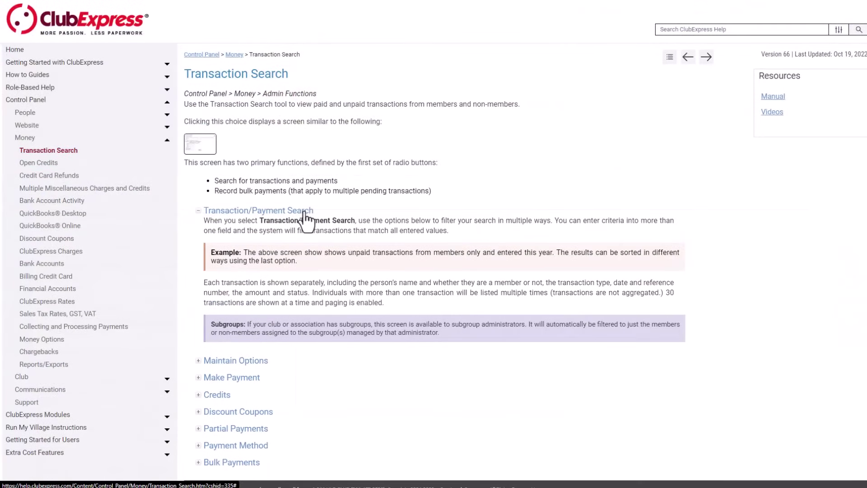